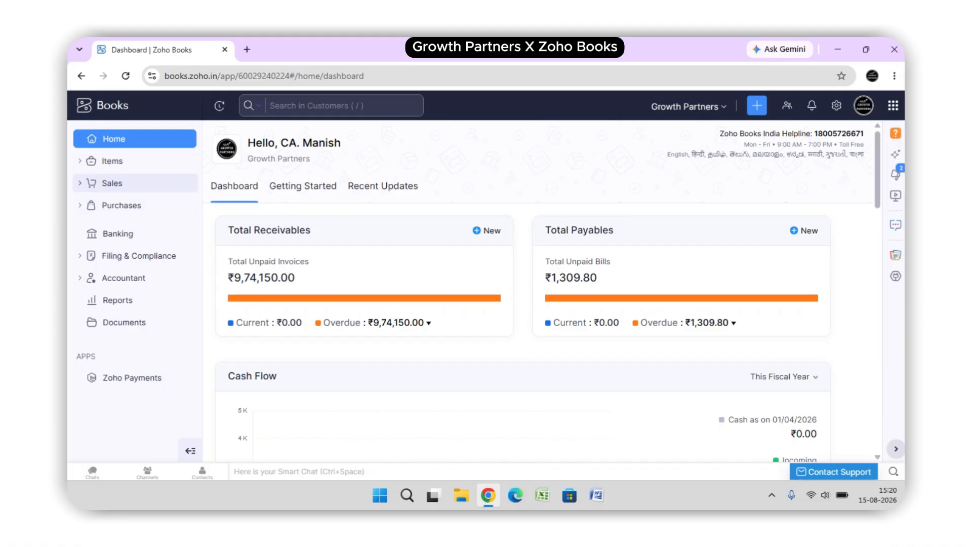
Step: Start a new quote in the Sales module and look over its form fields
click(111, 182)
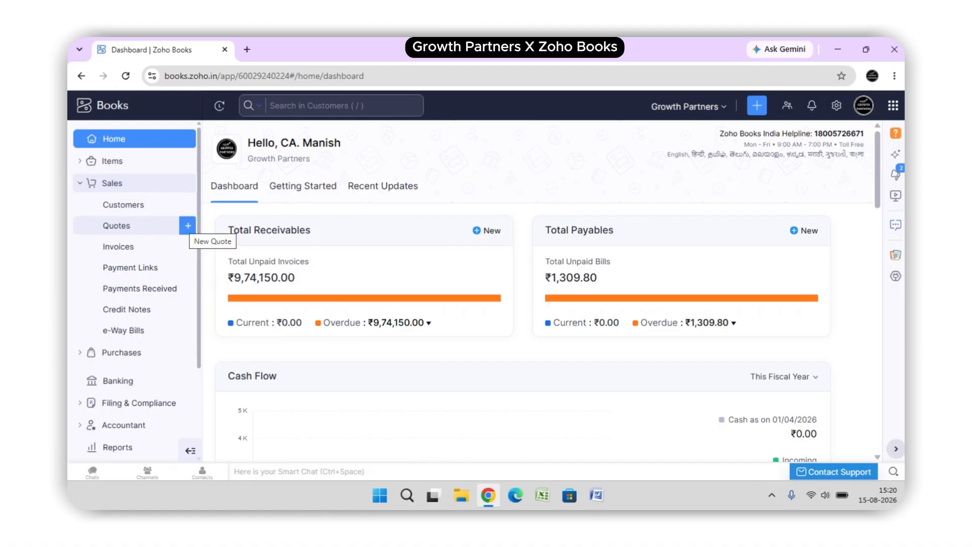
click(188, 225)
scroll(536, 274, down, 7)
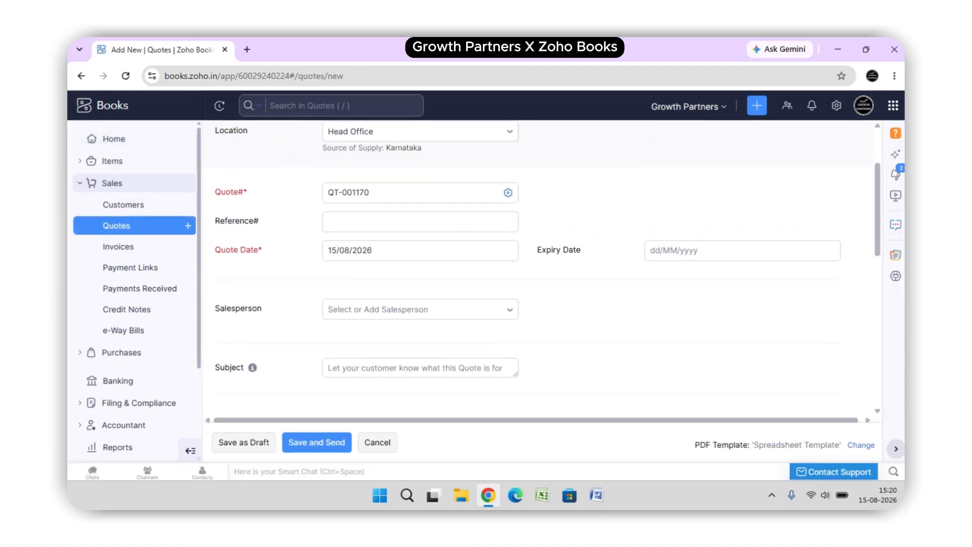
scroll(537, 273, up, 8)
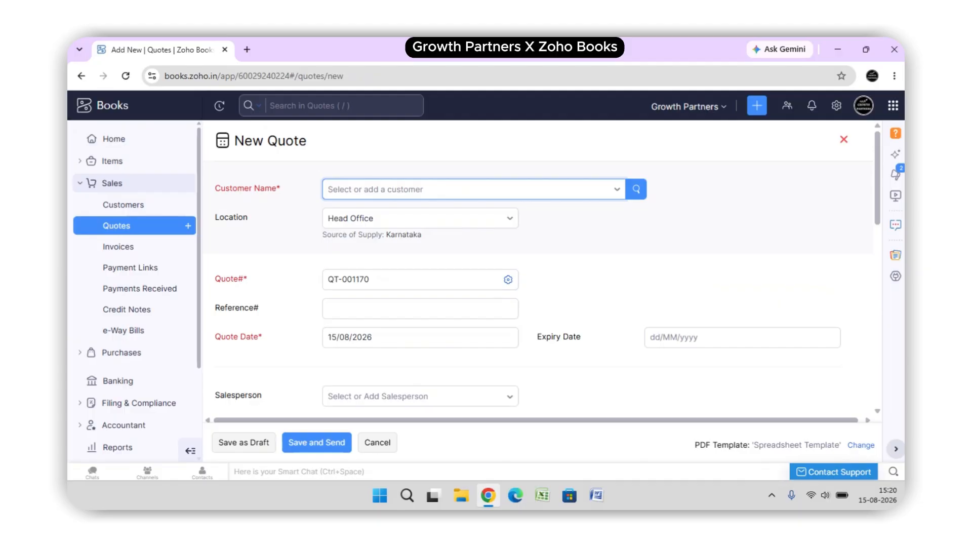
scroll(537, 273, down, 2)
scroll(536, 273, up, 2)
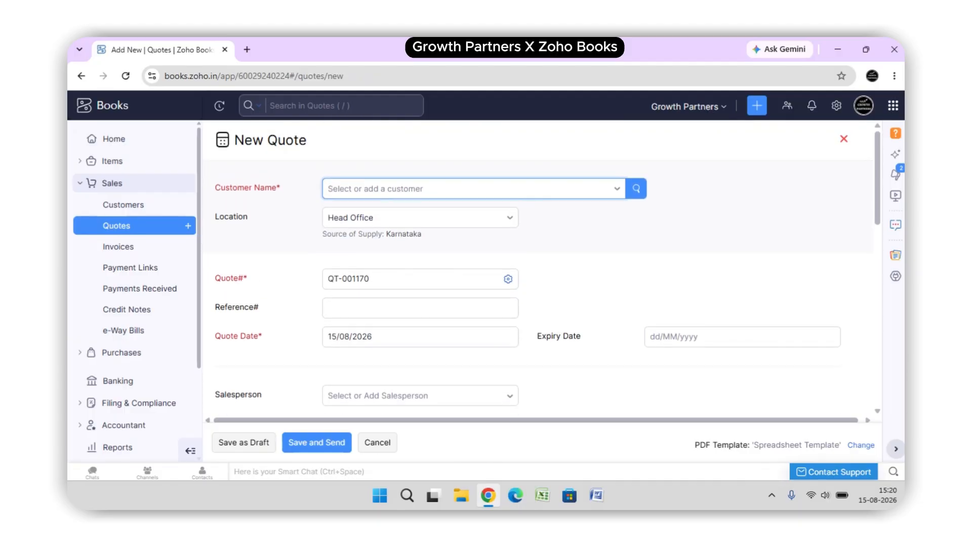
Step: Browse the existing customers available for the quote's customer name
click(473, 190)
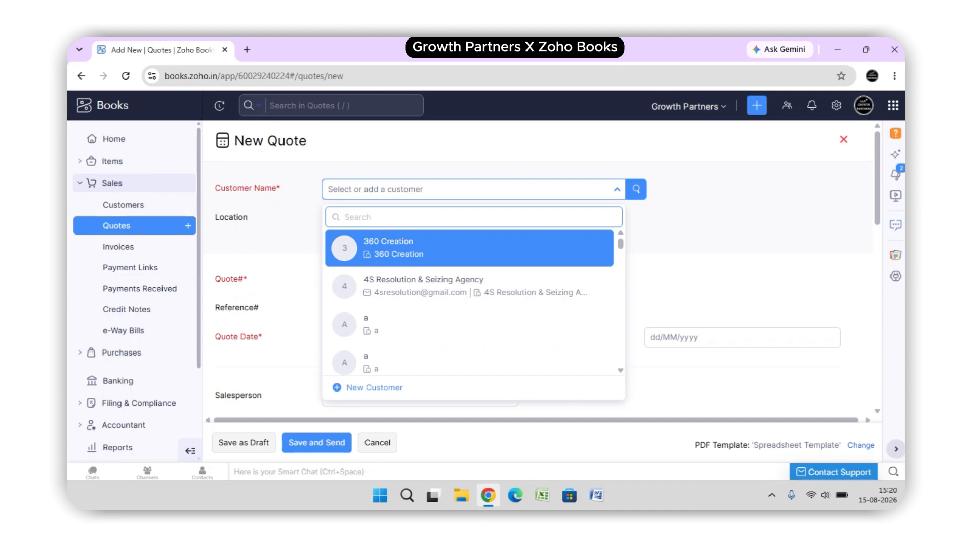
key(Down)
key(Down)
key(Down)
key(Down)
key(Down)
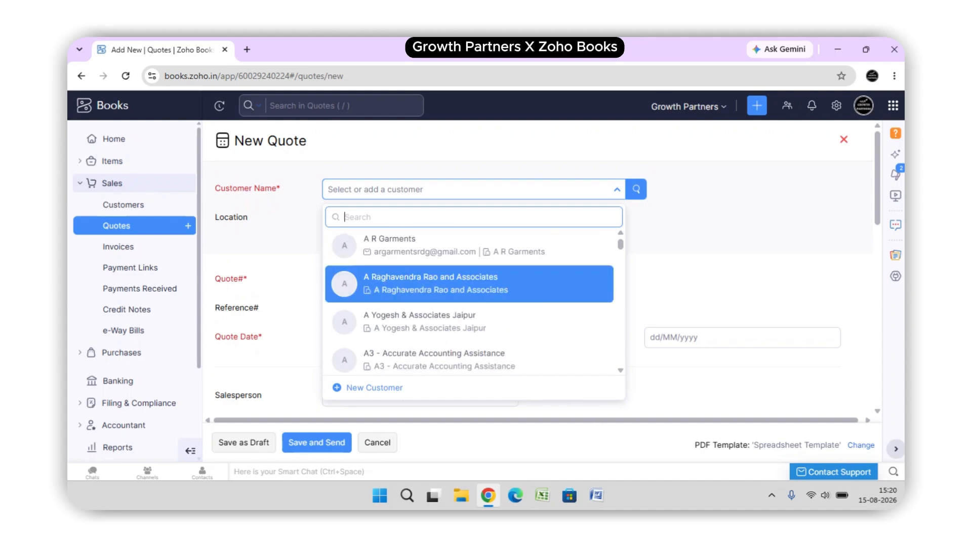
key(Down)
key(Down)
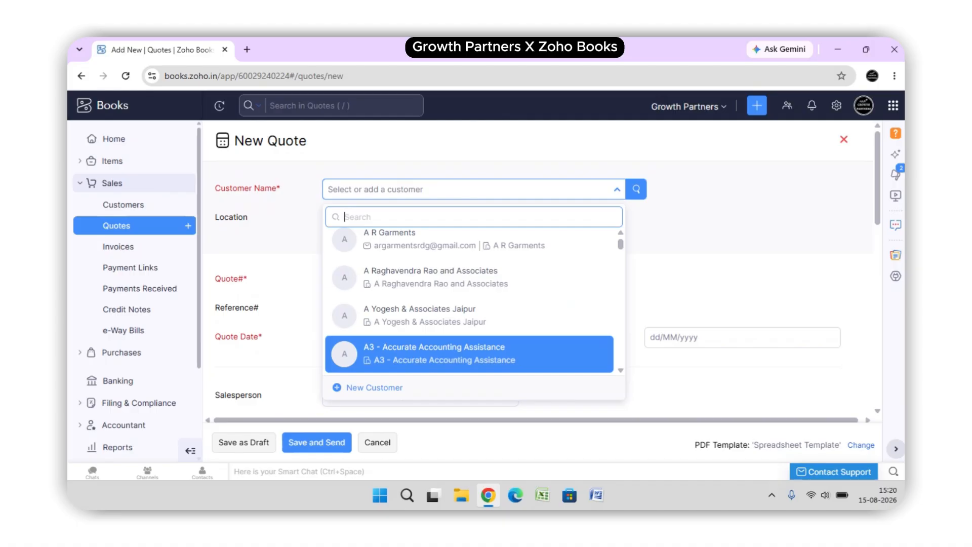
Step: Open the new customer form from the quote, review its fields down to the documents section, and close it without saving
key(Tab)
key(Return)
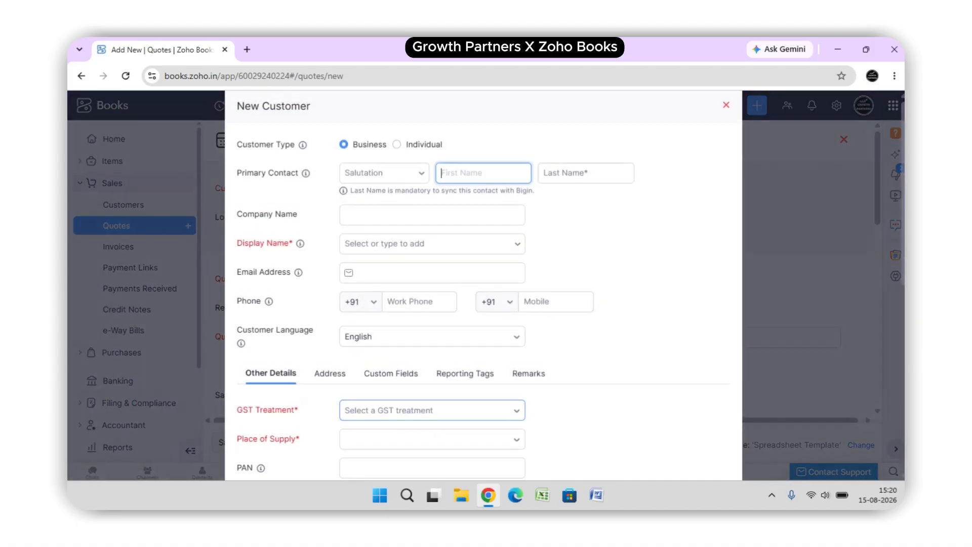
scroll(419, 301, down, 5)
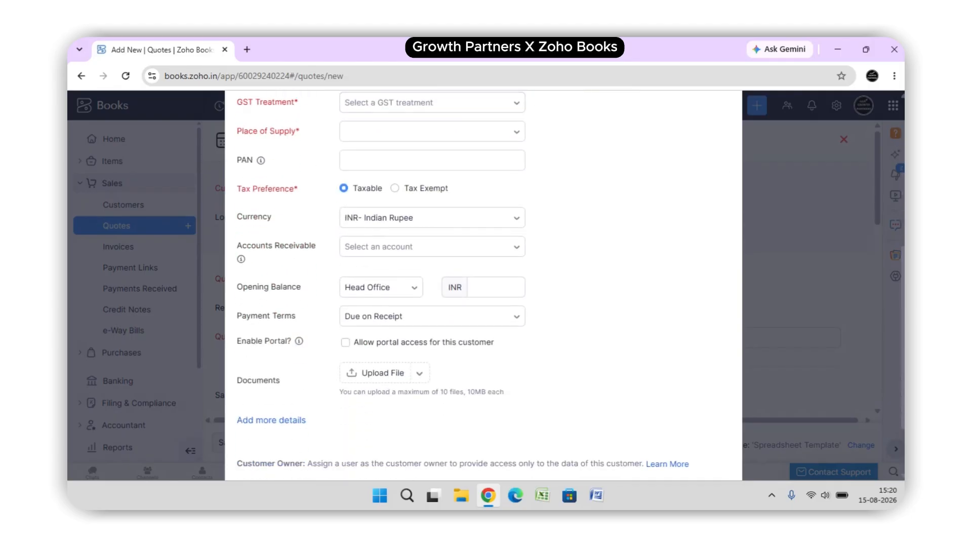
scroll(419, 301, up, 5)
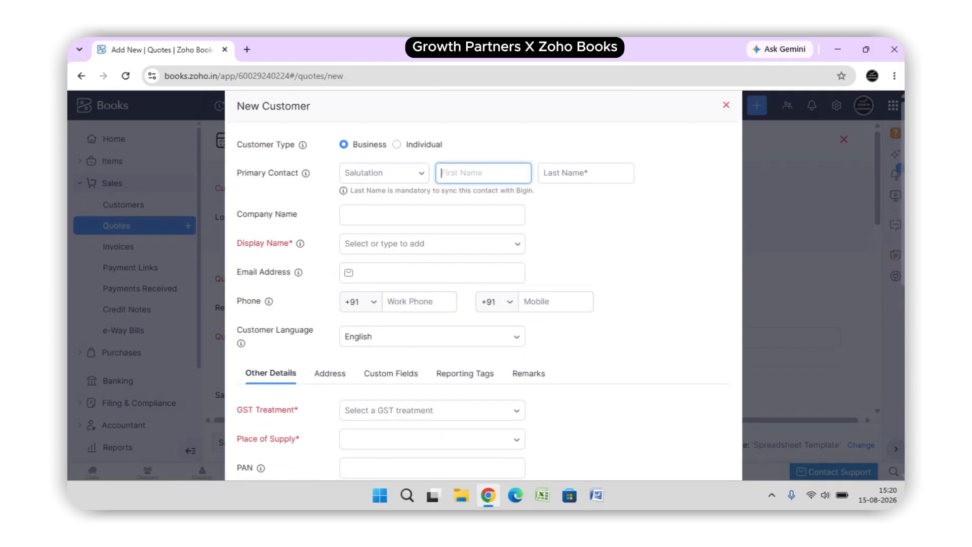
scroll(430, 223, down, 3)
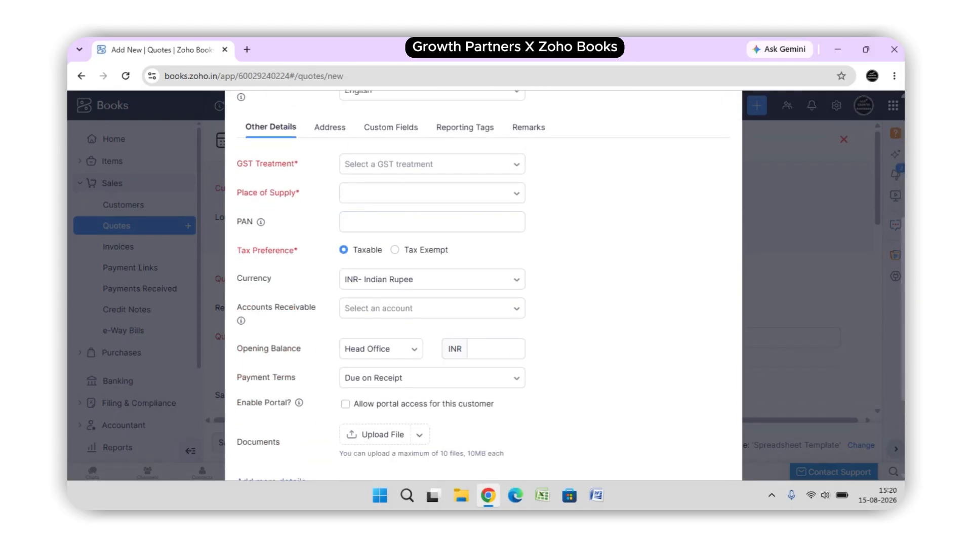
scroll(430, 240, up, 3)
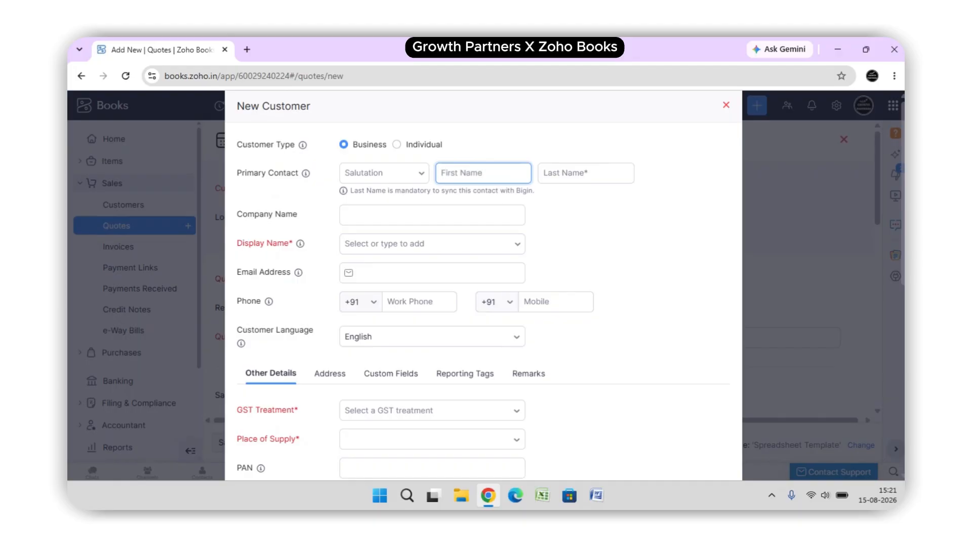
key(Escape)
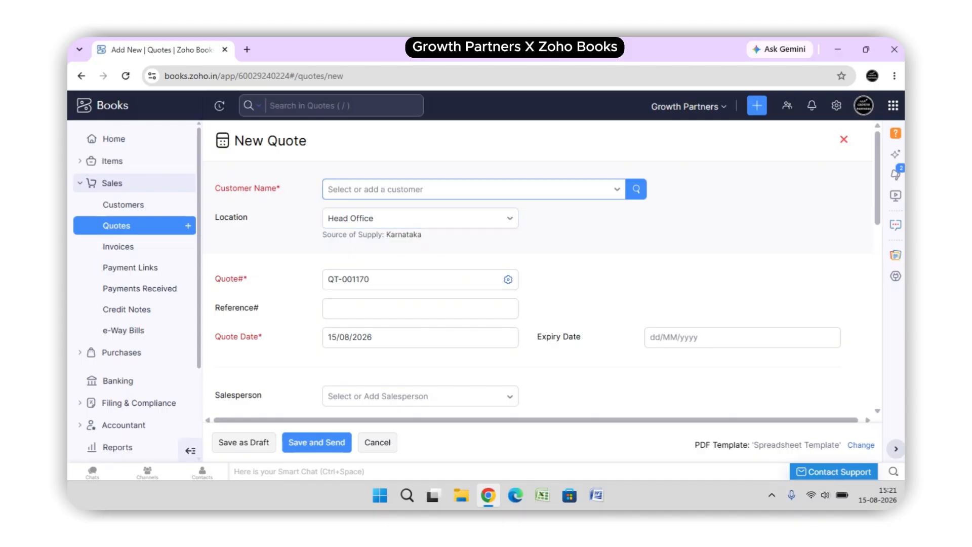
Step: Check the quote's customer and location choices, keeping the location at Head Office
click(473, 189)
click(473, 190)
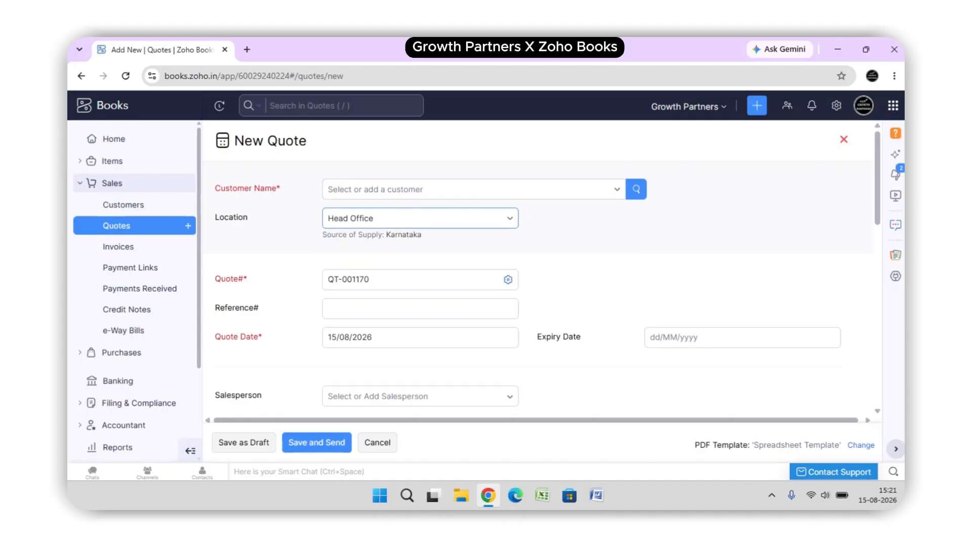
click(420, 219)
click(420, 273)
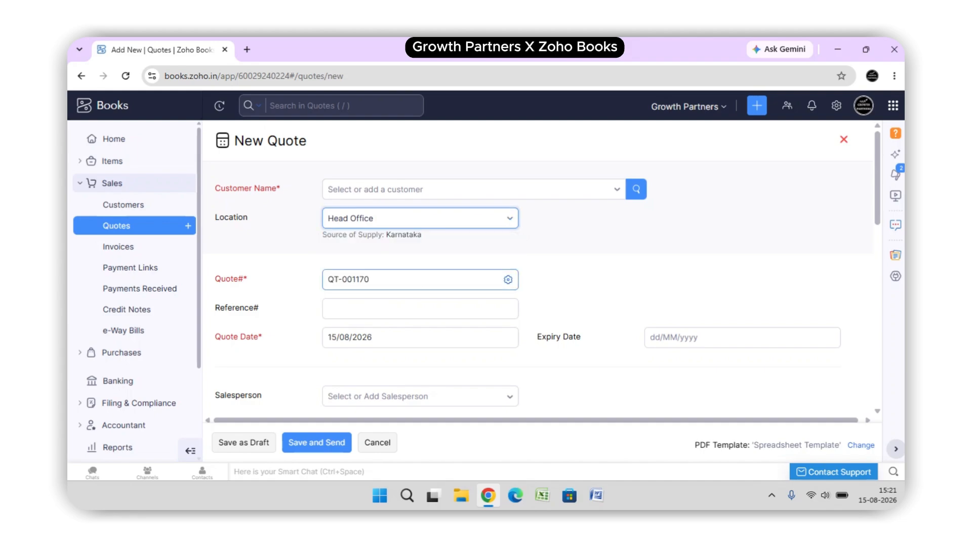
Step: View the auto-generation preferences for quote numbers and close them without changes
scroll(542, 268, down, 1)
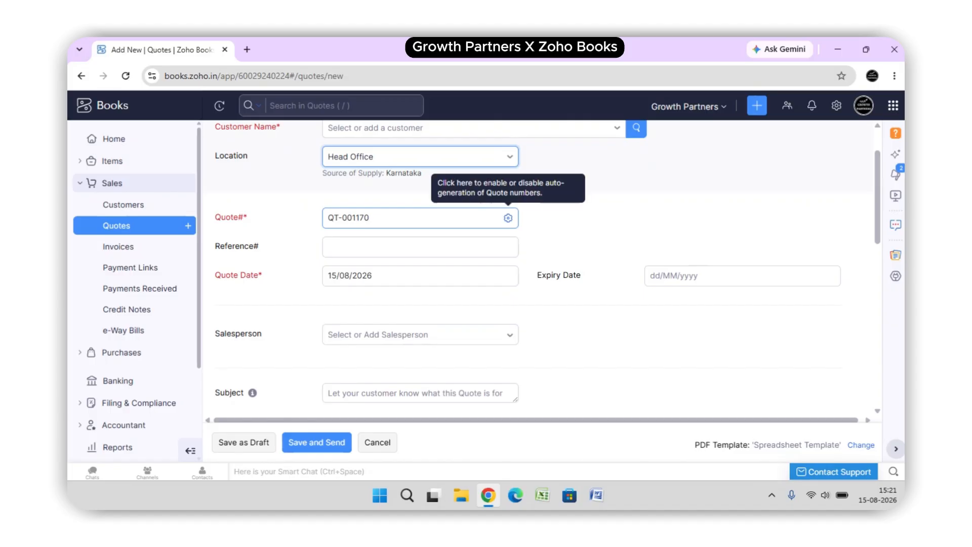
click(508, 217)
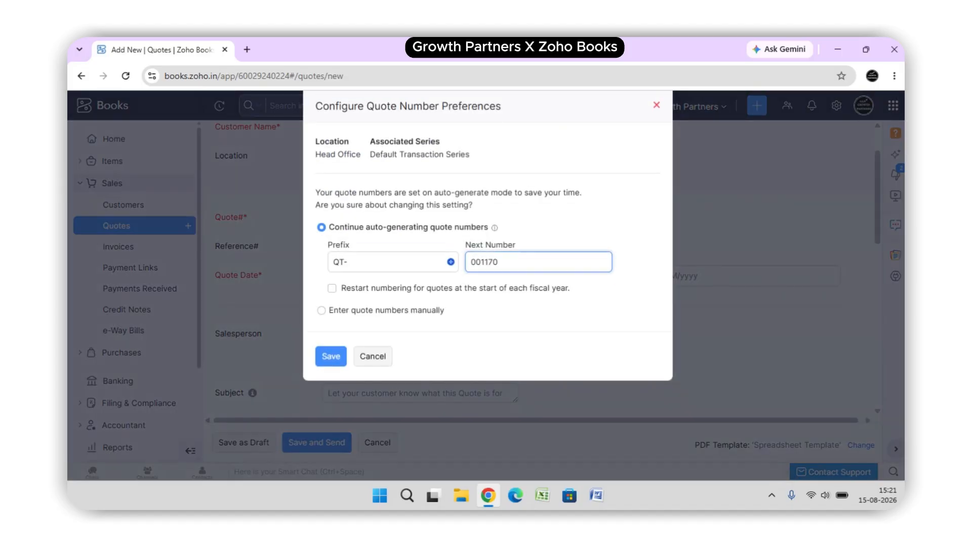
key(Escape)
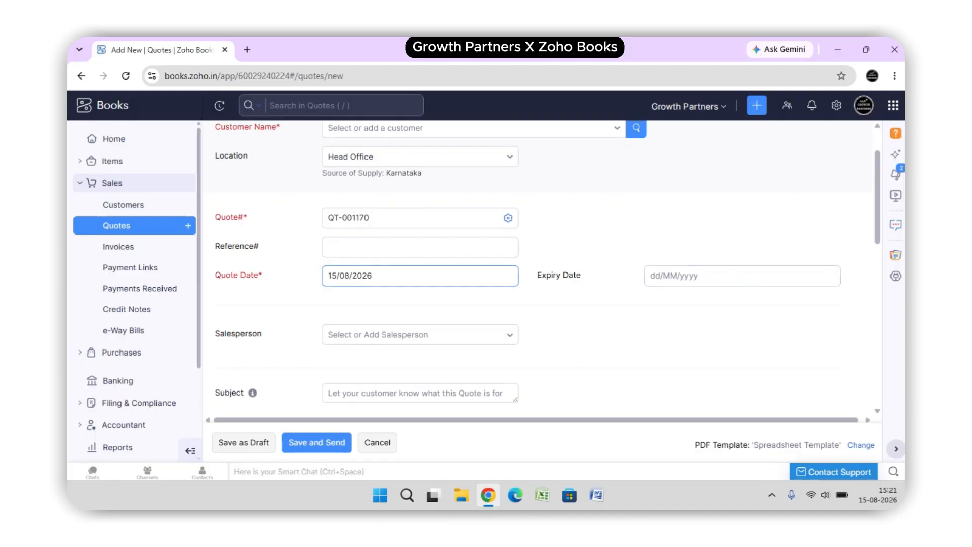
Step: Set the quote's expiry date to 28/08/2026
click(709, 275)
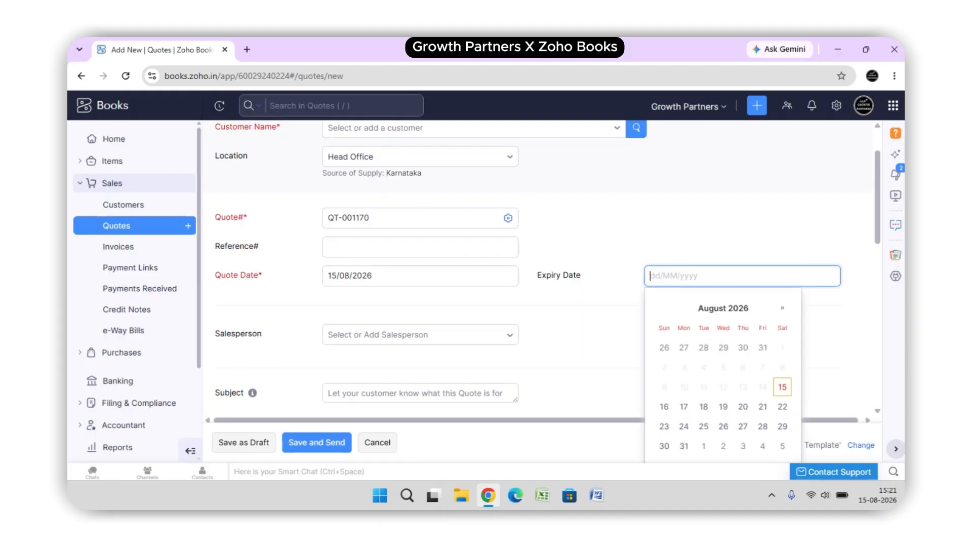
click(775, 425)
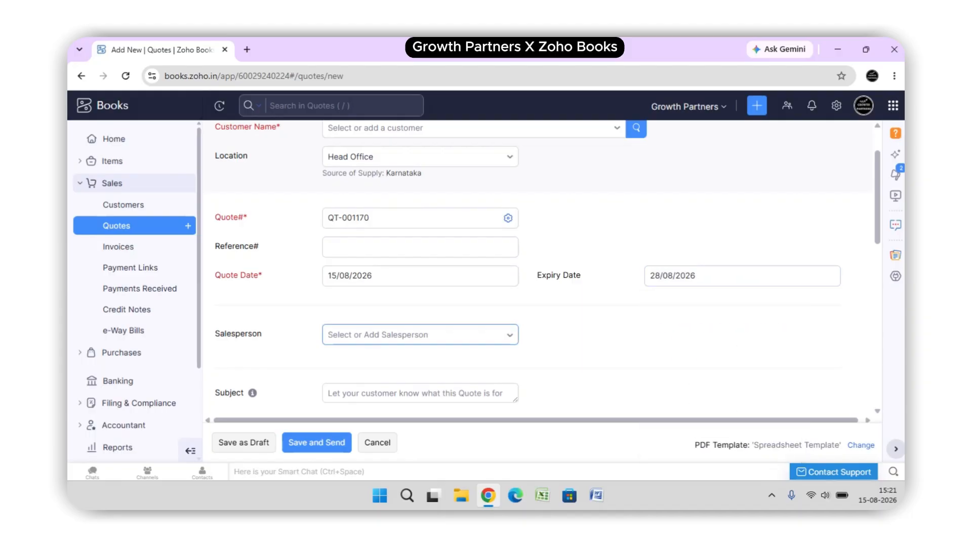
Step: Open salesperson management from the quote, view the new salesperson entry fields, and close it without adding anyone
scroll(420, 304, down, 1)
click(420, 272)
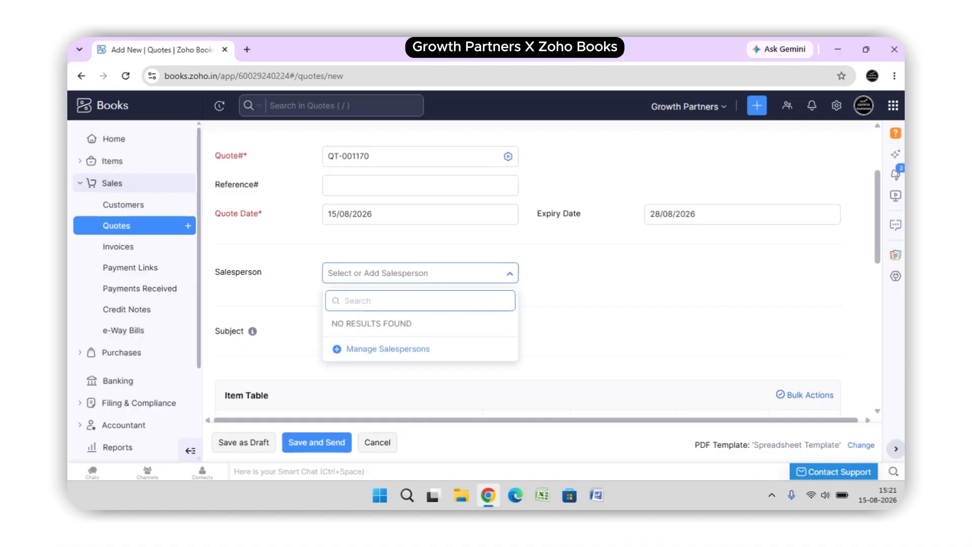
click(388, 349)
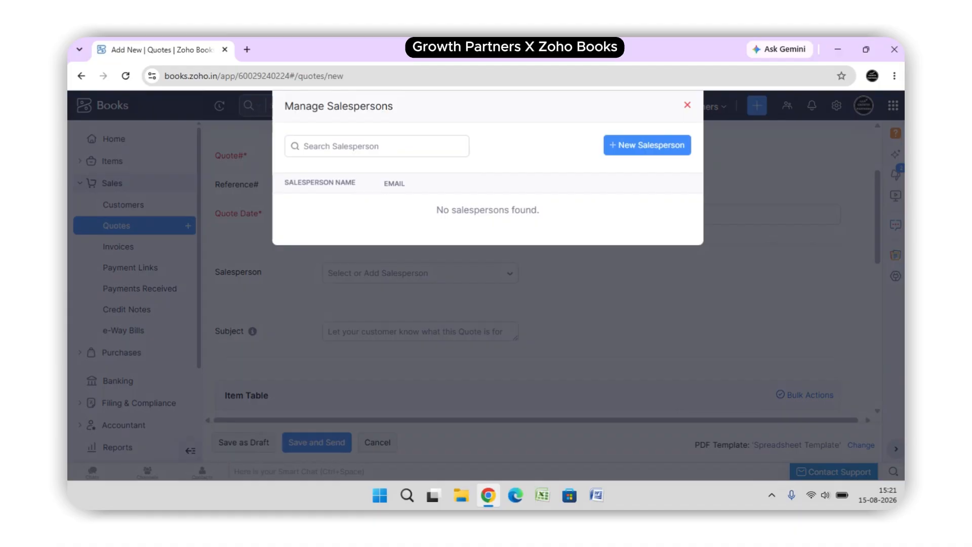
click(647, 145)
click(553, 174)
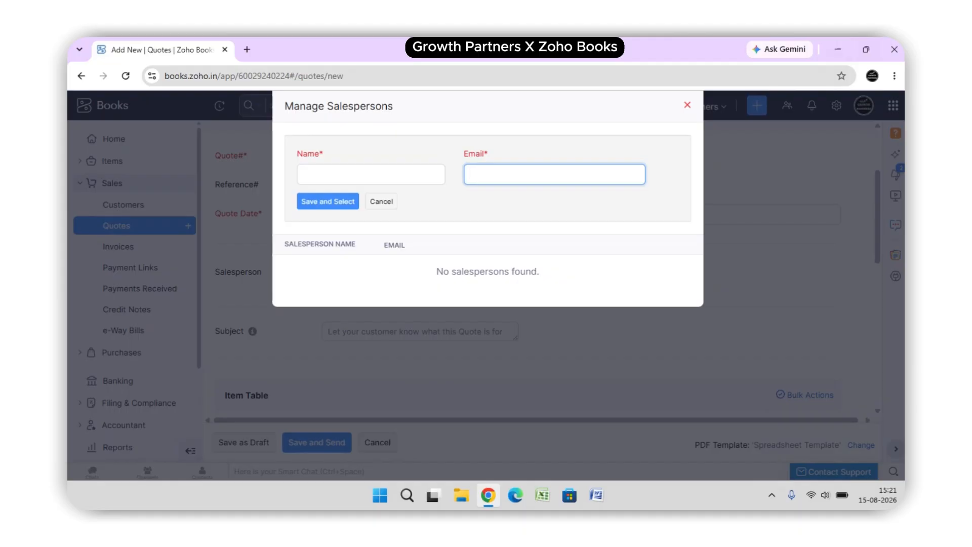
click(687, 105)
Step: Look over the quote's subject field and the item table below it
scroll(546, 265, down, 1)
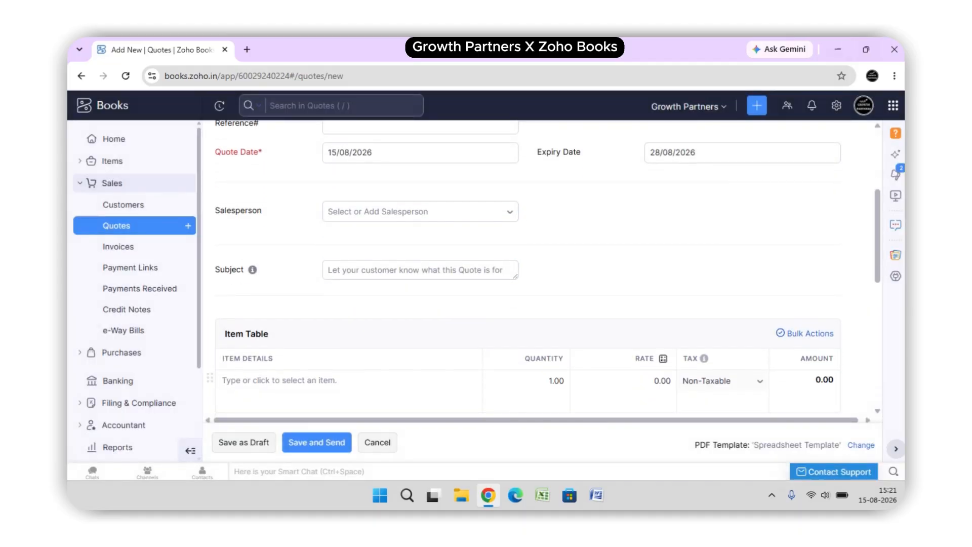
scroll(547, 264, down, 2)
scroll(405, 329, up, 1)
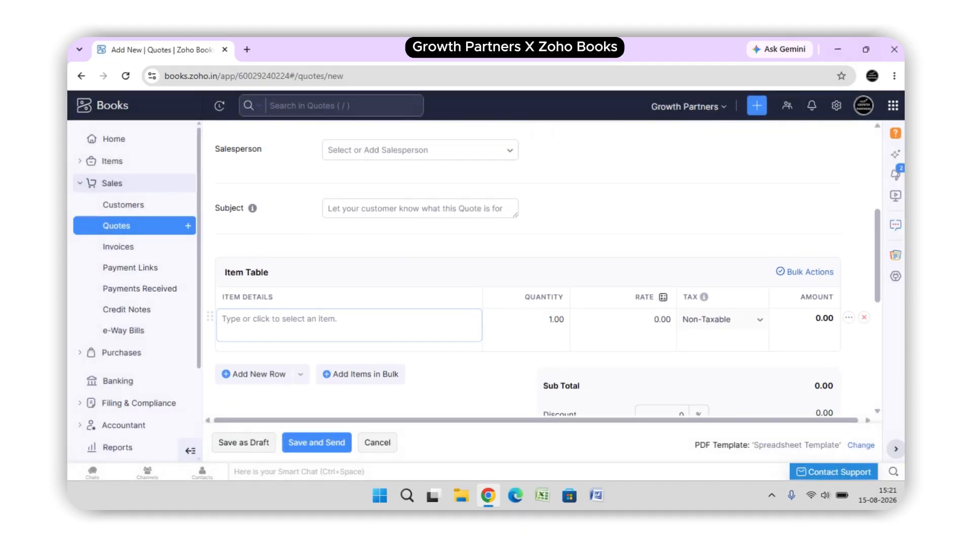
click(420, 208)
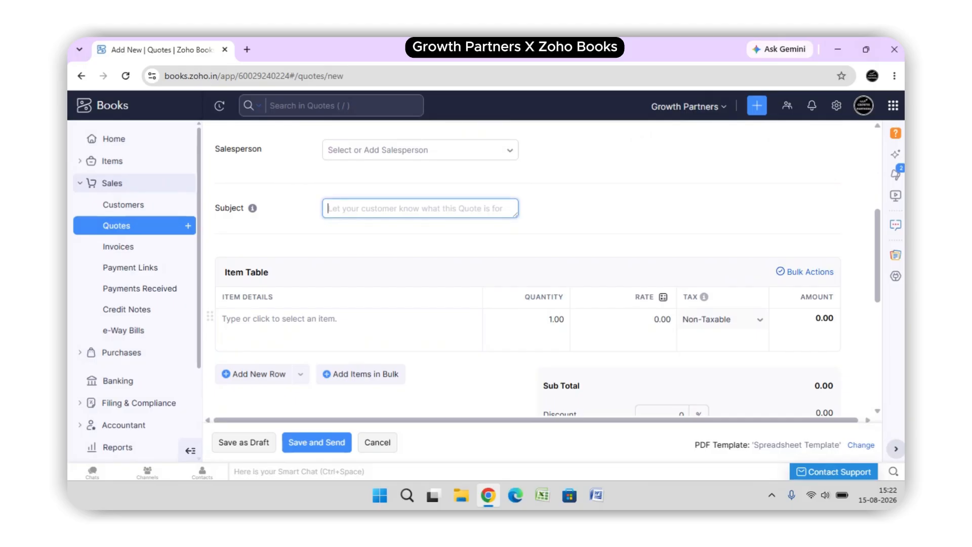
scroll(527, 271, down, 1)
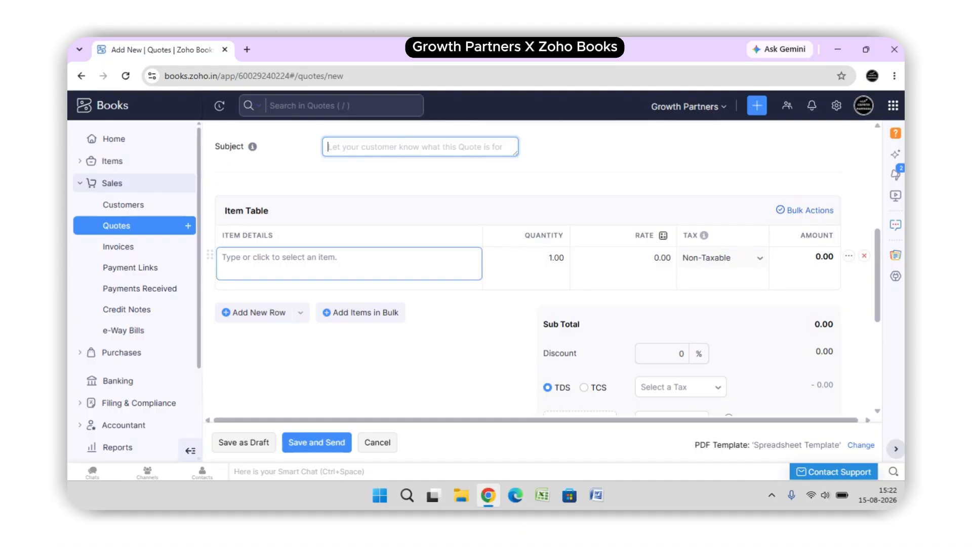
click(348, 263)
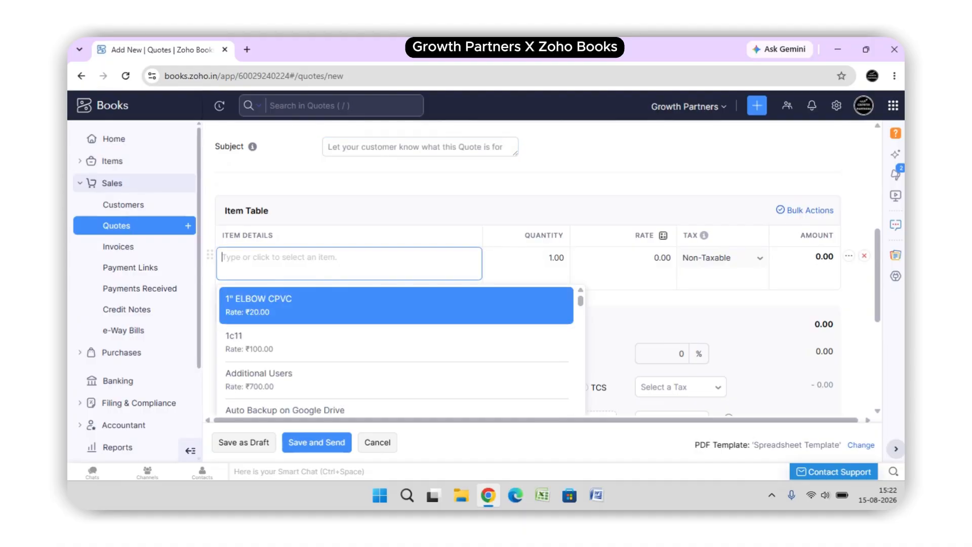
key(Return)
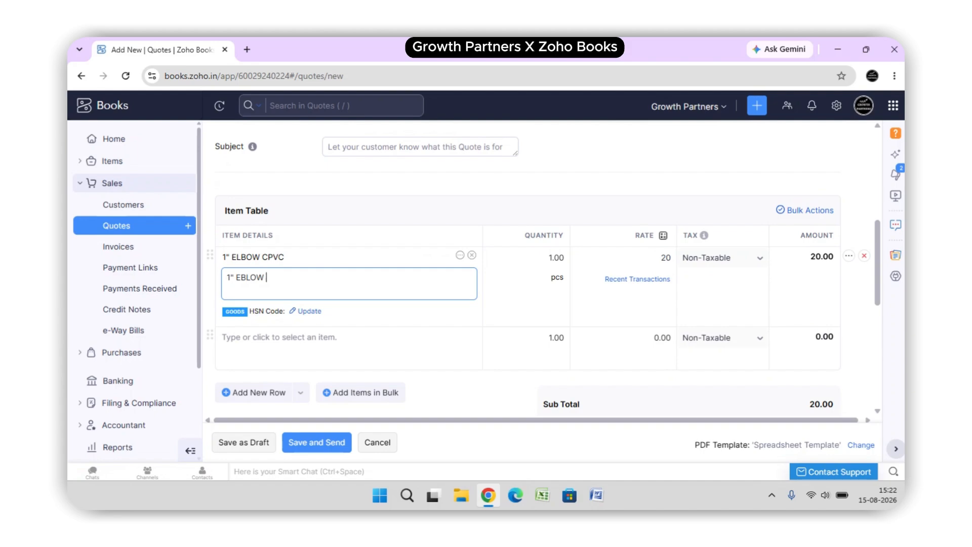
scroll(349, 344, down, 1)
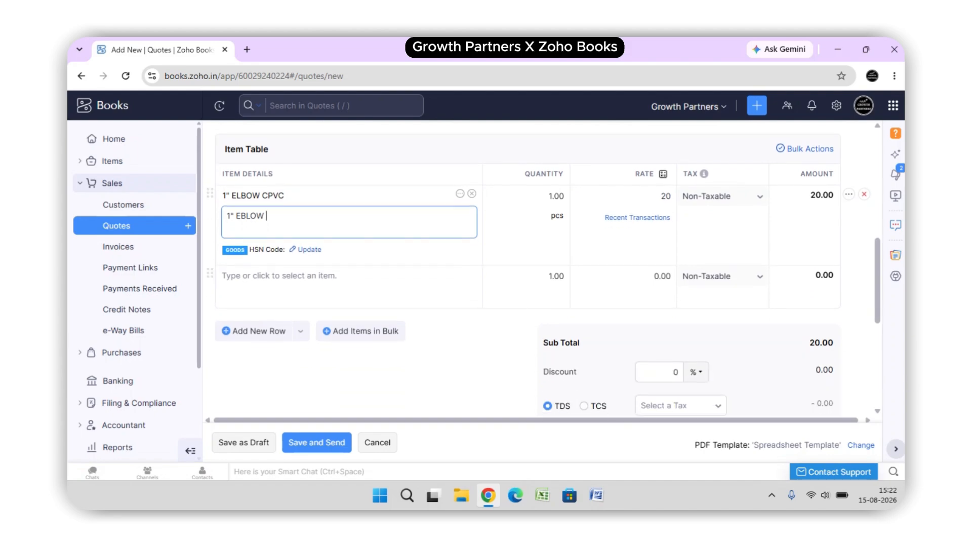
click(471, 193)
Step: Browse the available items and their rates for the first row of the item table, then close the list
key(Down)
key(Down)
key(Down)
key(Down)
key(Down)
key(Down)
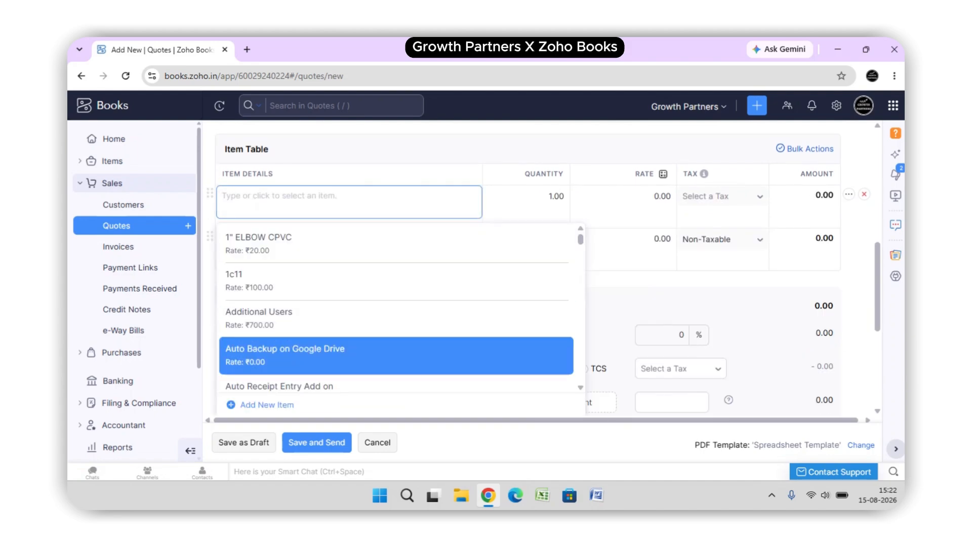
key(Down)
key(Down)
key(Down)
key(Down)
key(Down)
key(Down)
key(Down)
key(Down)
key(Down)
key(Down)
key(Down)
key(Down)
key(Down)
key(Down)
key(Down)
key(Down)
key(Down)
key(Down)
key(Down)
key(Down)
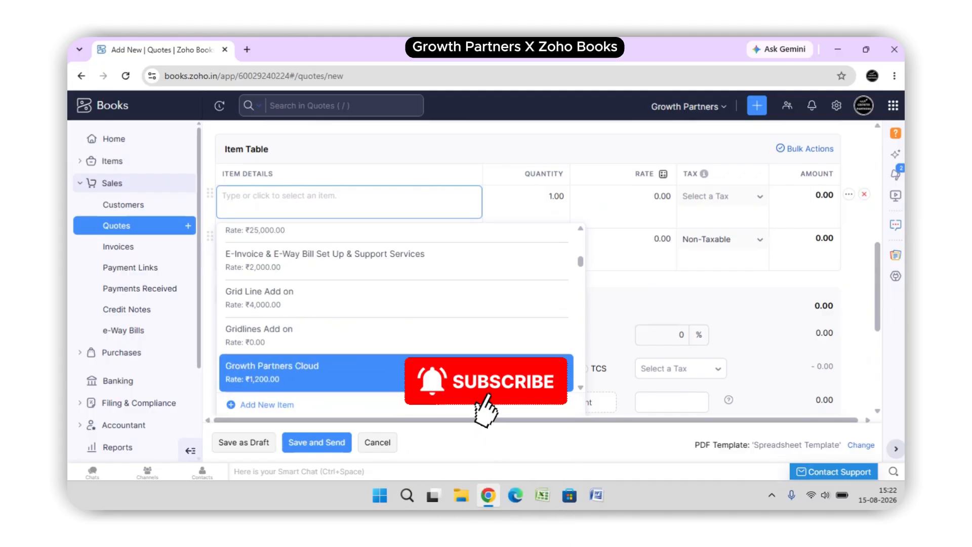
key(Down)
key(Down)
key(Down)
key(Down)
key(Down)
key(Down)
key(Down)
key(Down)
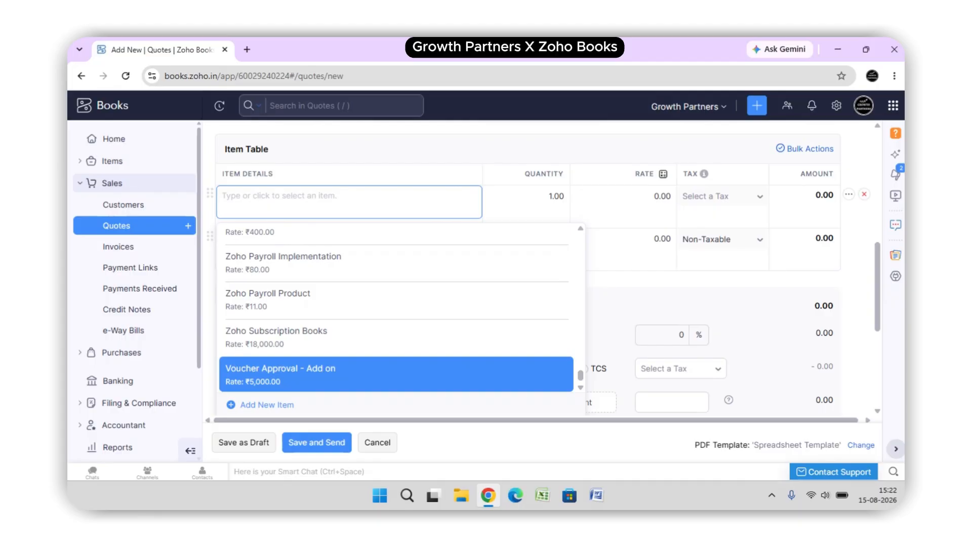
click(324, 243)
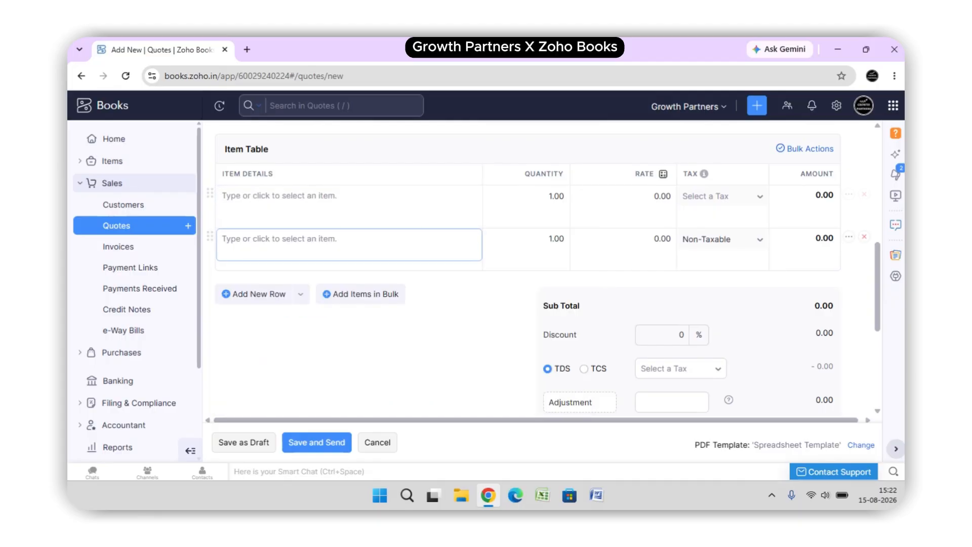
Step: Add the item 1c11 to the first row of the quote's item table
click(324, 203)
click(323, 281)
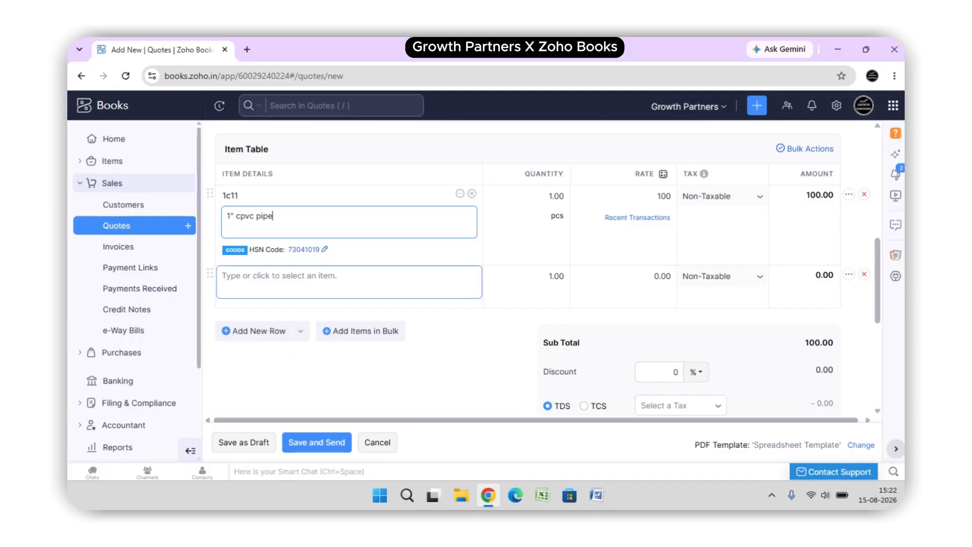
Step: View the item choices for the second row, close them without selecting, and set the quote's discount to 5%
click(334, 278)
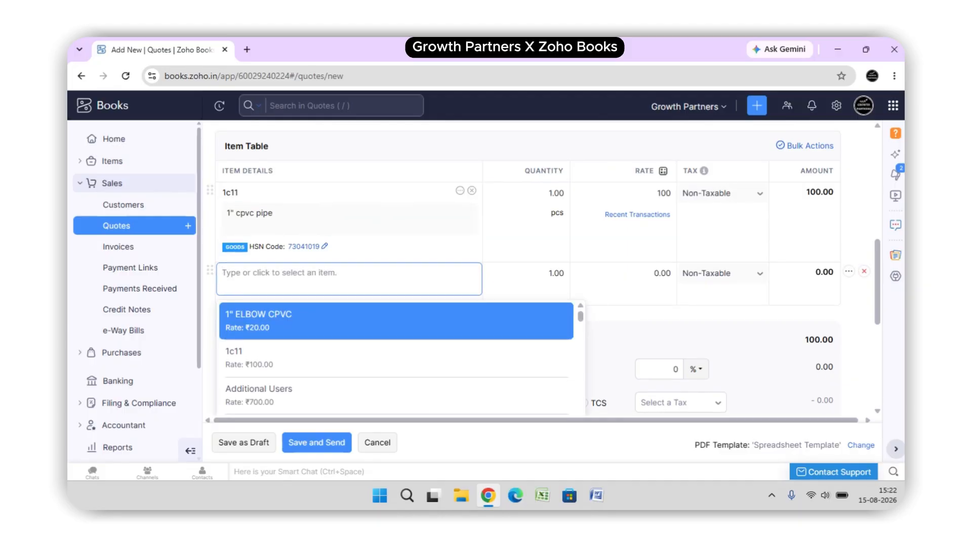
click(526, 147)
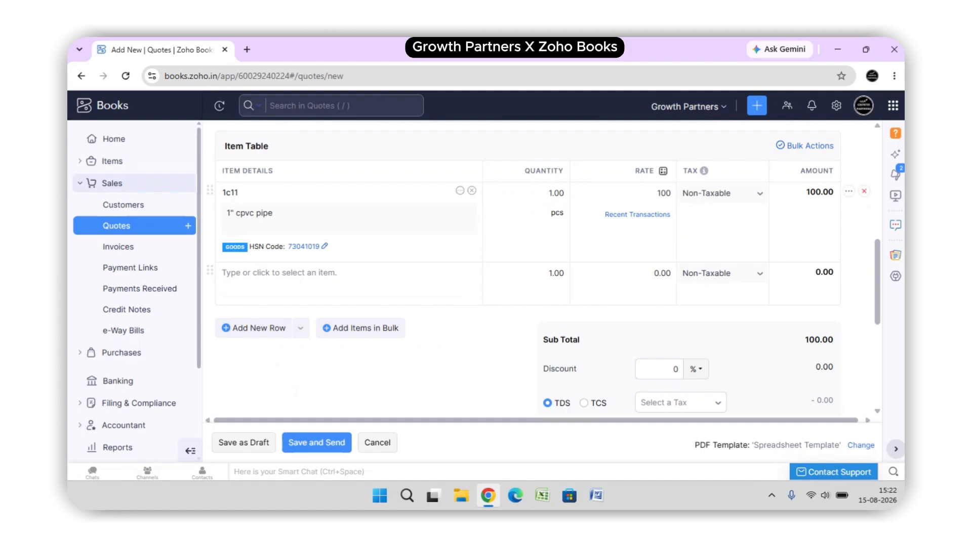
scroll(541, 268, down, 3)
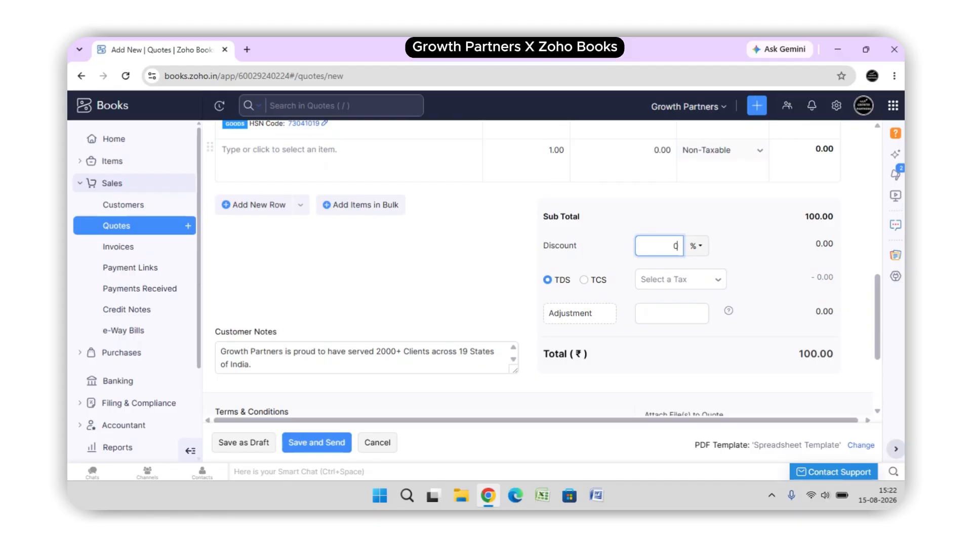
key(BackSpace)
text(5)
key(Tab)
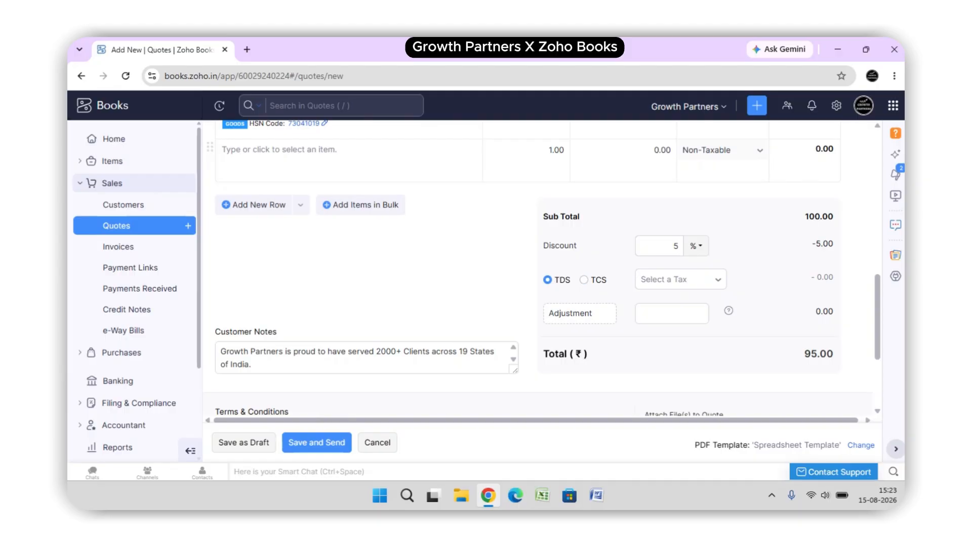
Step: Review the quote's customer notes and read through its terms and conditions without changing them
scroll(542, 268, down, 3)
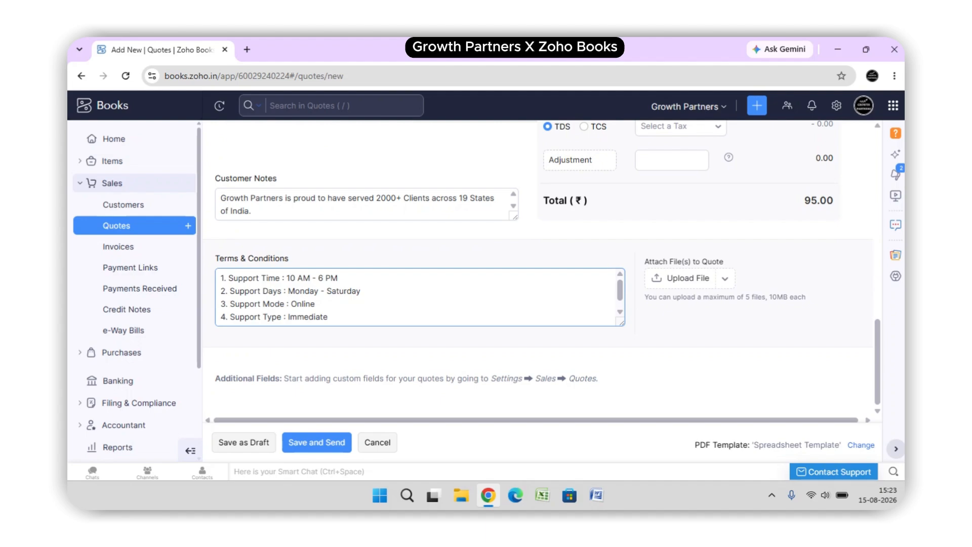
key(Down)
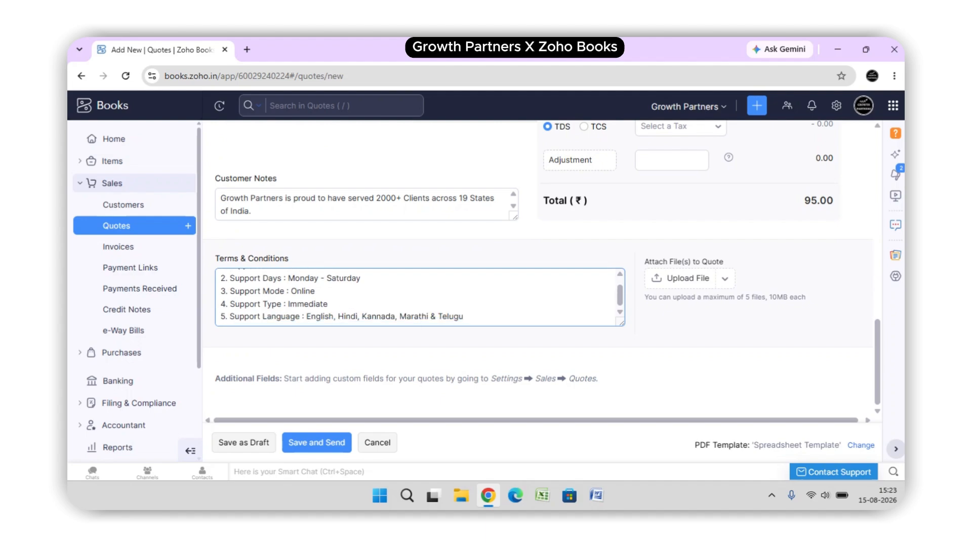
scroll(420, 297, up, 1)
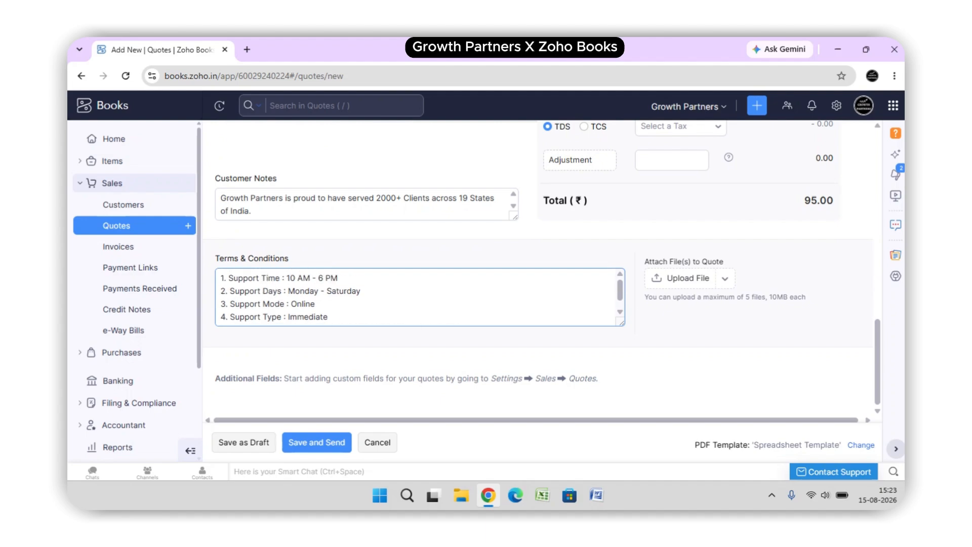
key(Tab)
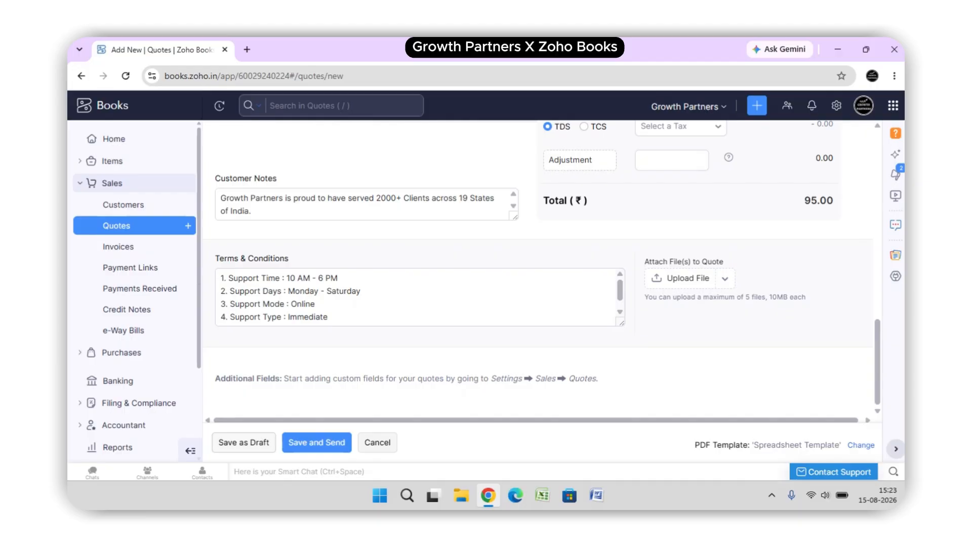
Step: Try to save the quote, and select 4S Resolution & Seizing Agency as its customer
key(alt+s)
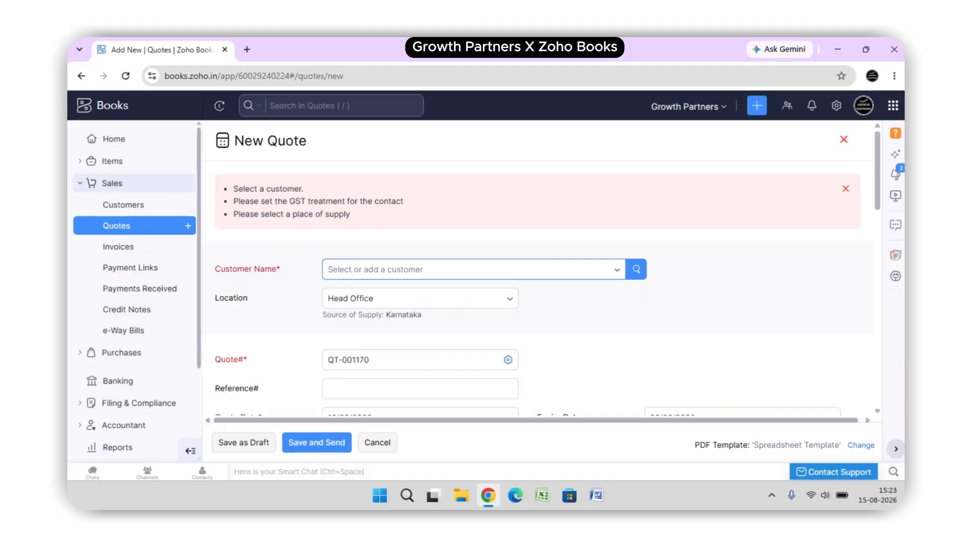
click(474, 270)
key(Escape)
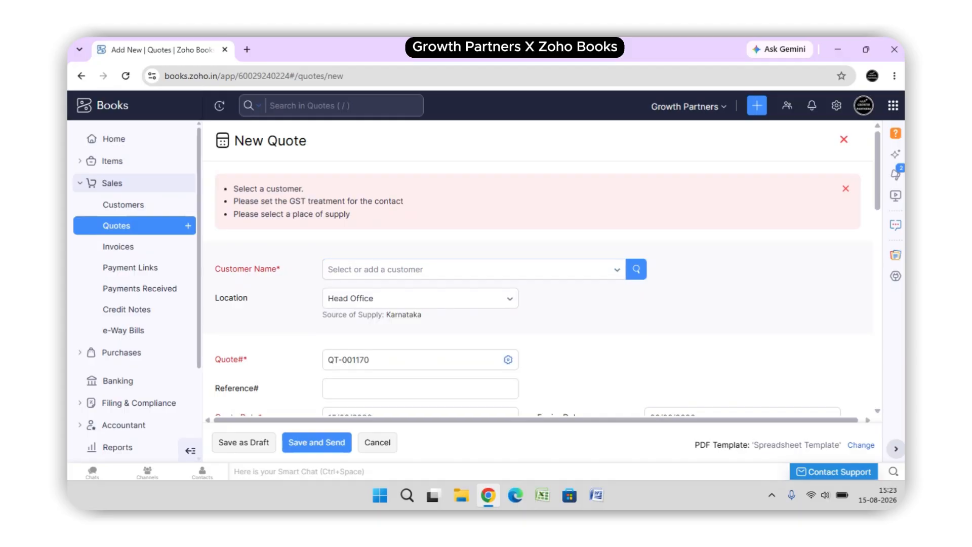
click(473, 269)
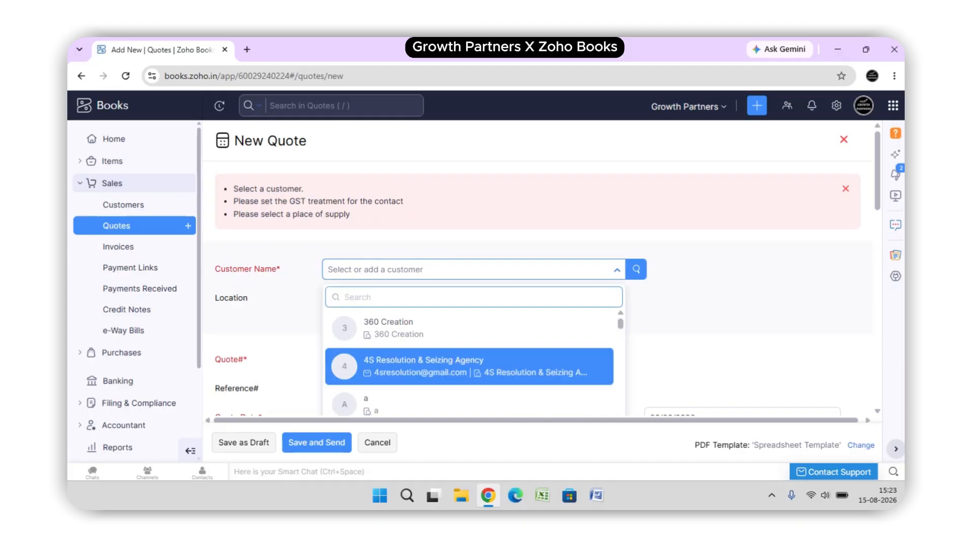
click(469, 366)
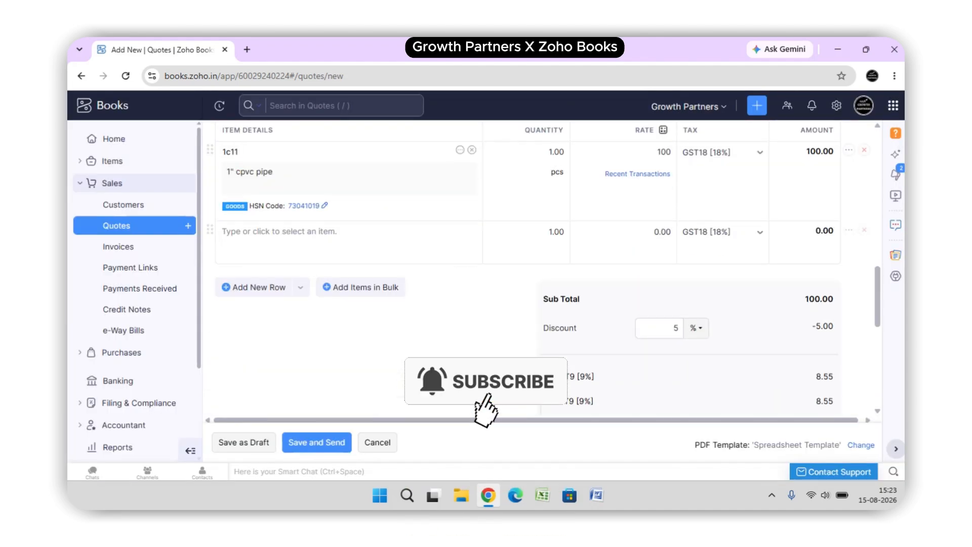
Step: Save the quote for sending and leave its email draft without sending it
click(316, 443)
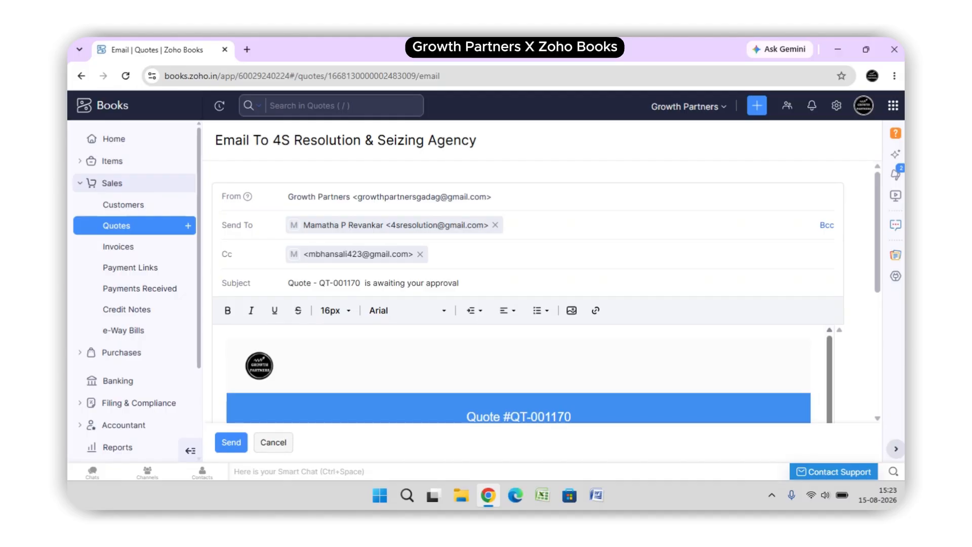
click(273, 443)
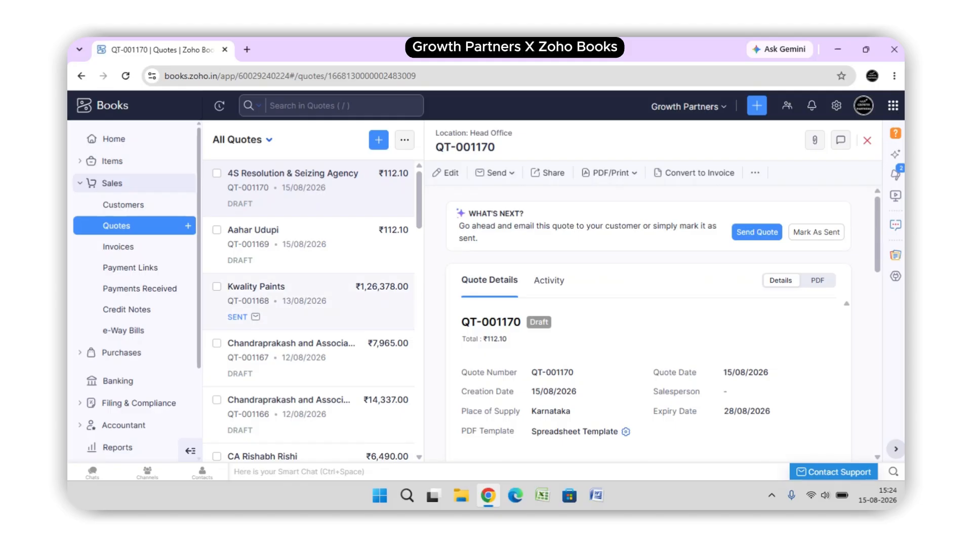
Step: Look through the list of all quotes and view its sorting, import, export and preference options
scroll(309, 312, down, 15)
scroll(309, 311, down, 10)
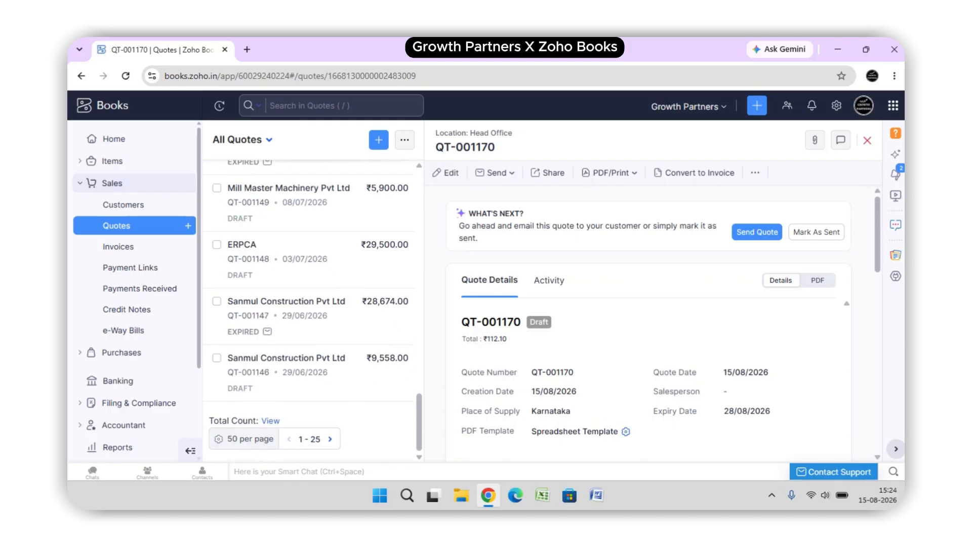
scroll(309, 311, up, 15)
scroll(308, 311, up, 10)
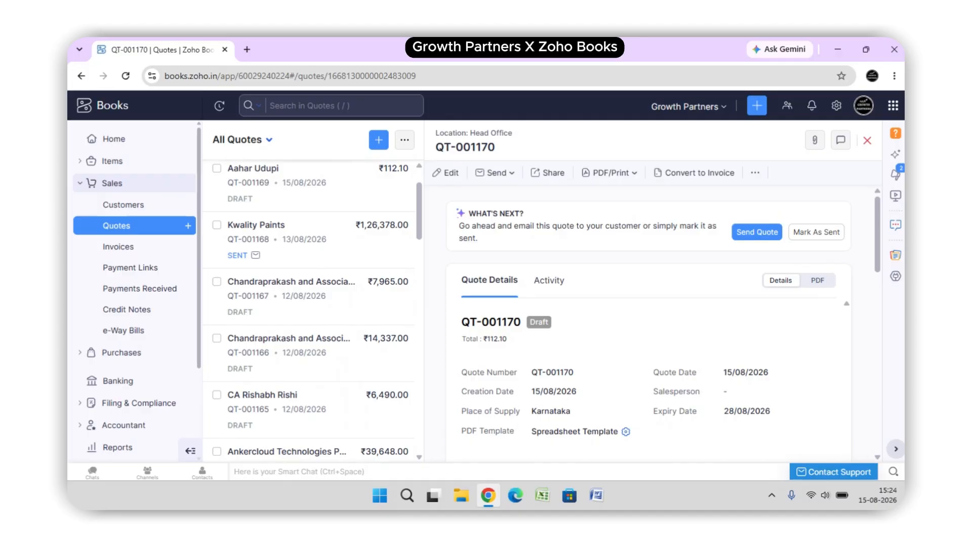
click(404, 139)
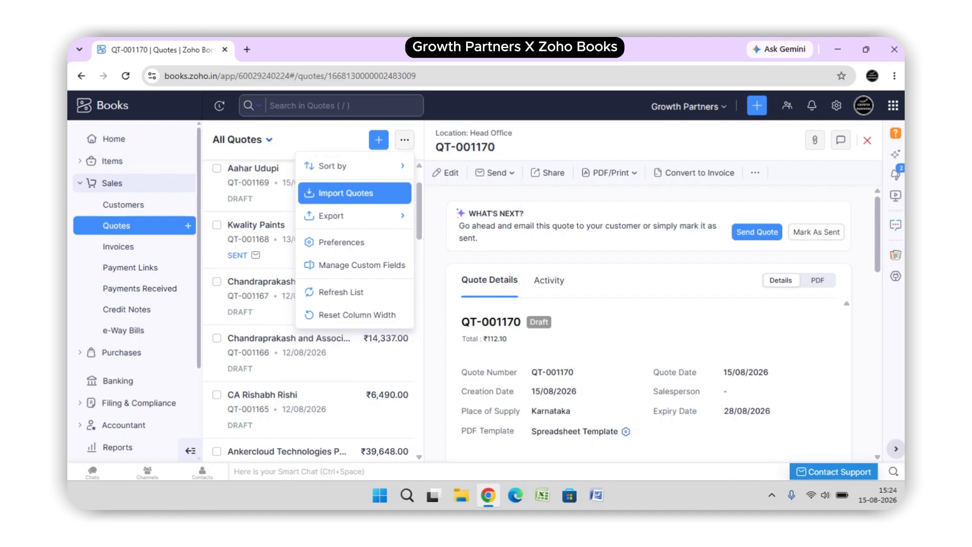
click(404, 140)
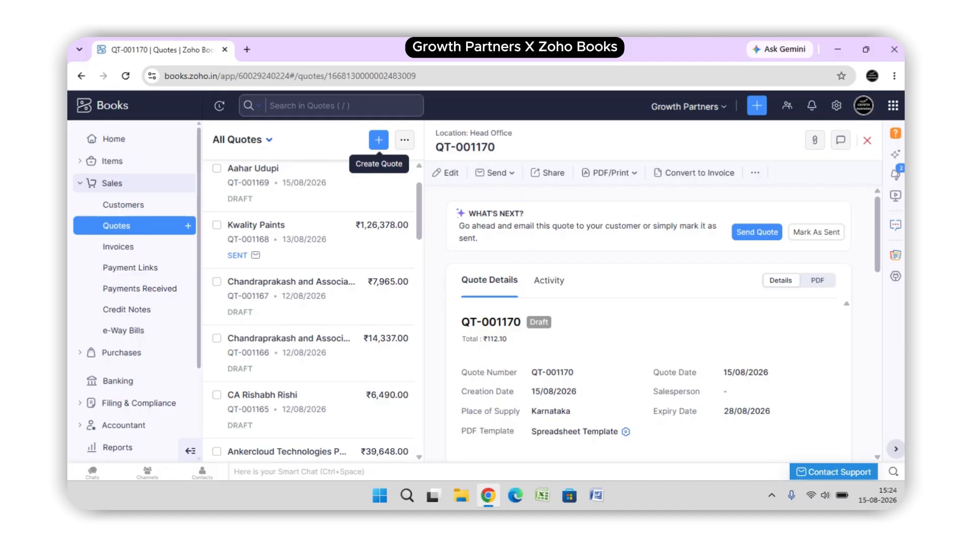
Step: Review the saved quote's item and totals, and view its email and SMS sending options
scroll(648, 324, down, 7)
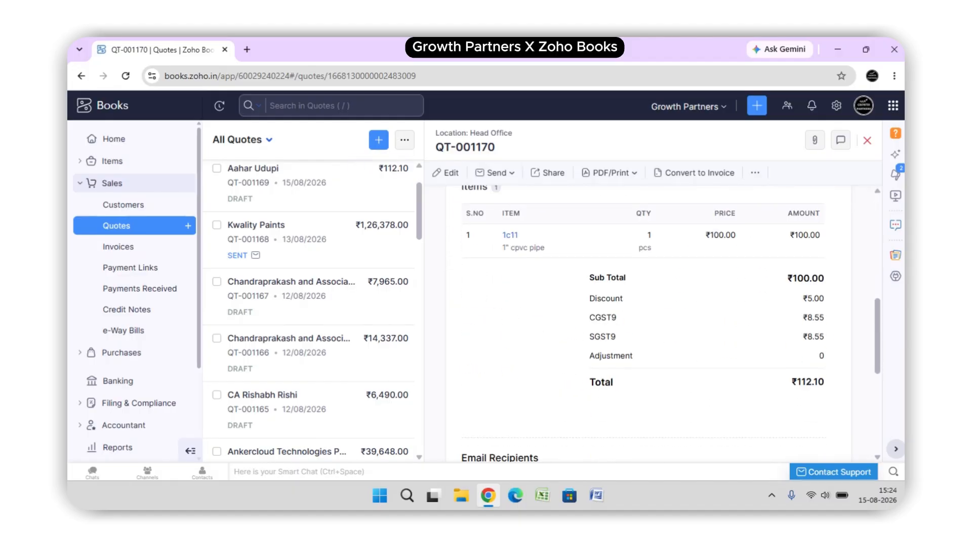
scroll(648, 323, up, 7)
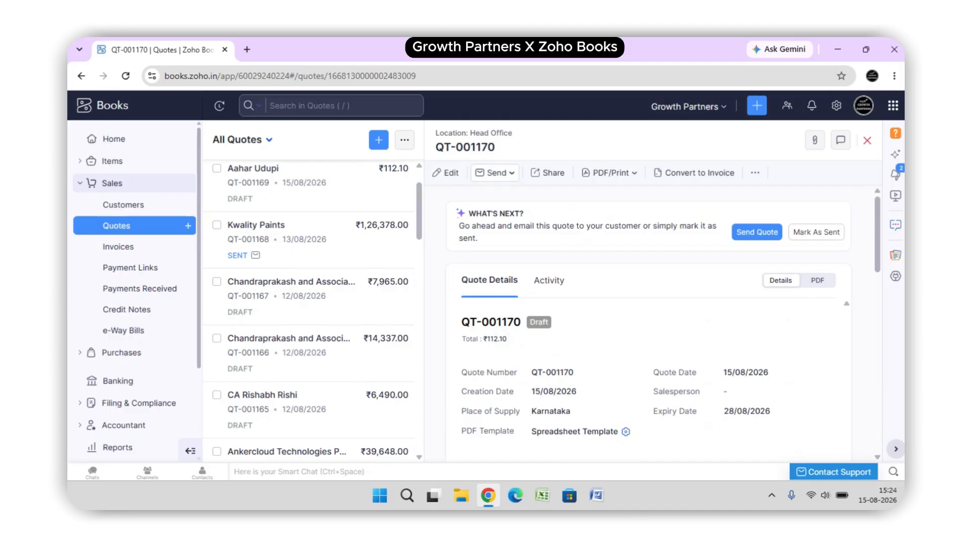
click(493, 172)
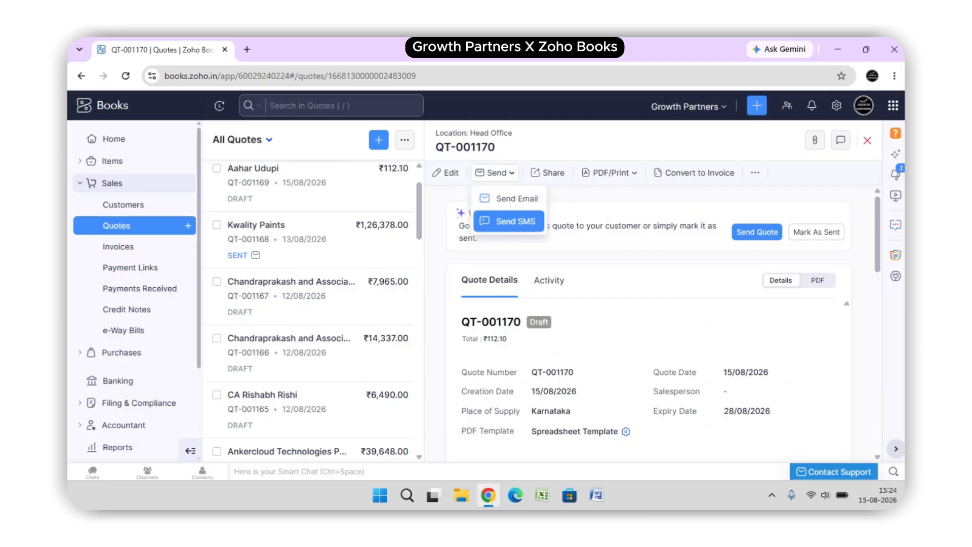
click(509, 199)
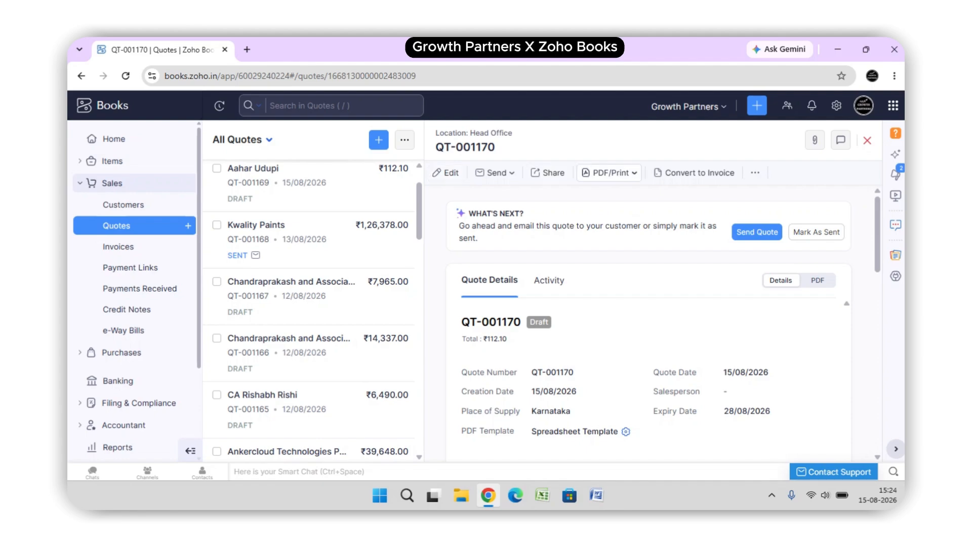
Step: View the quote's PDF and print options and its additional actions, closing both without applying any
click(608, 172)
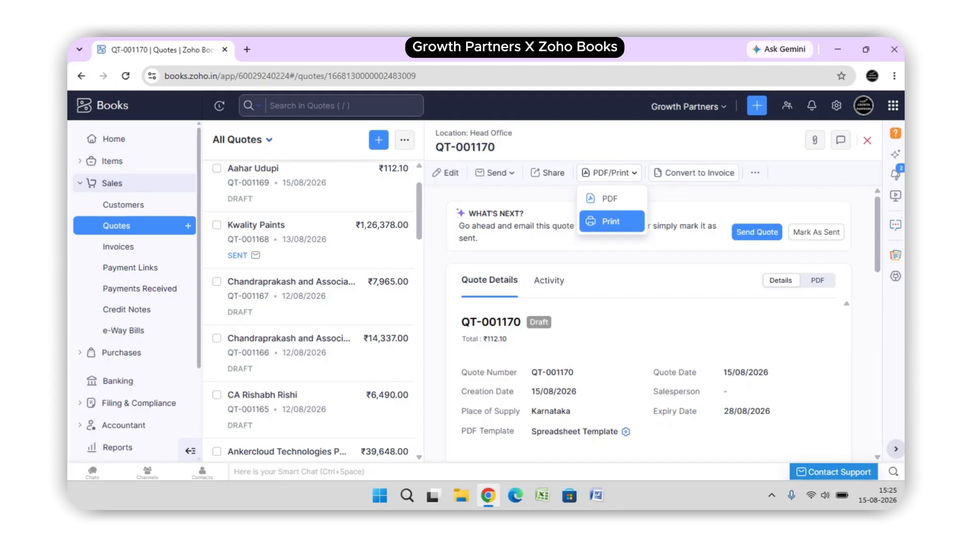
key(Escape)
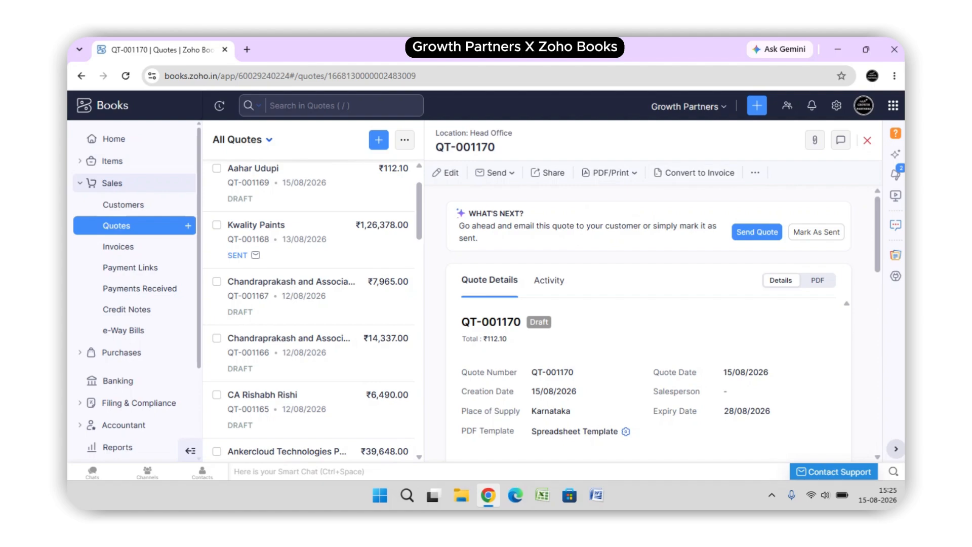
click(754, 172)
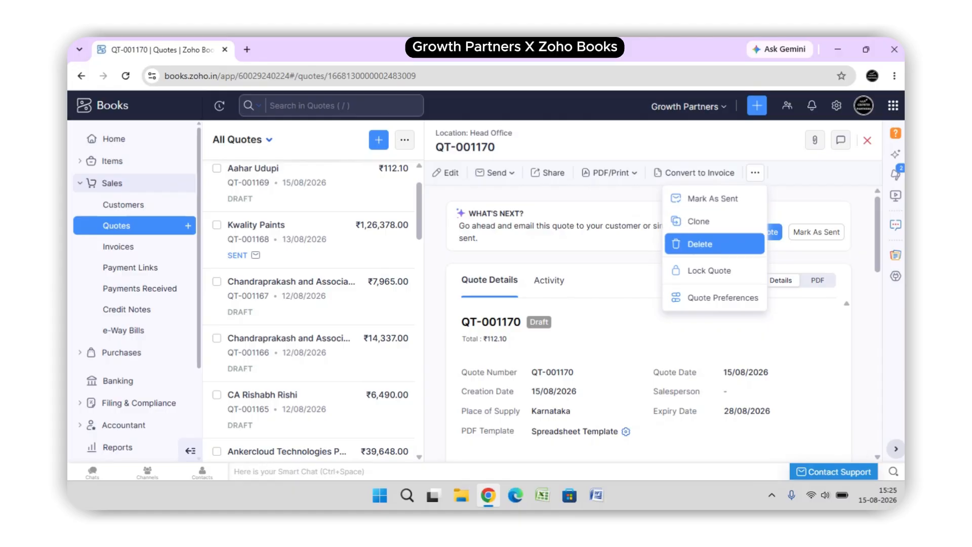
click(714, 244)
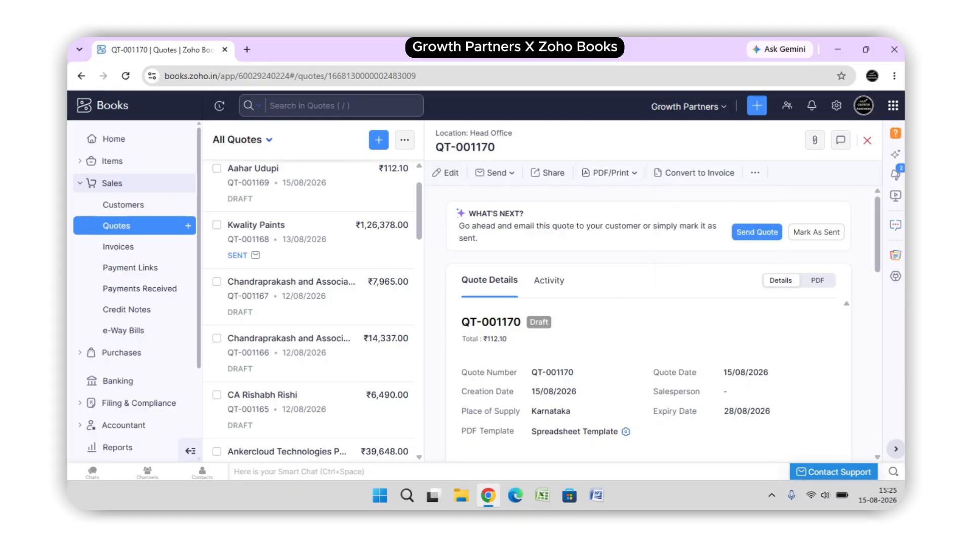